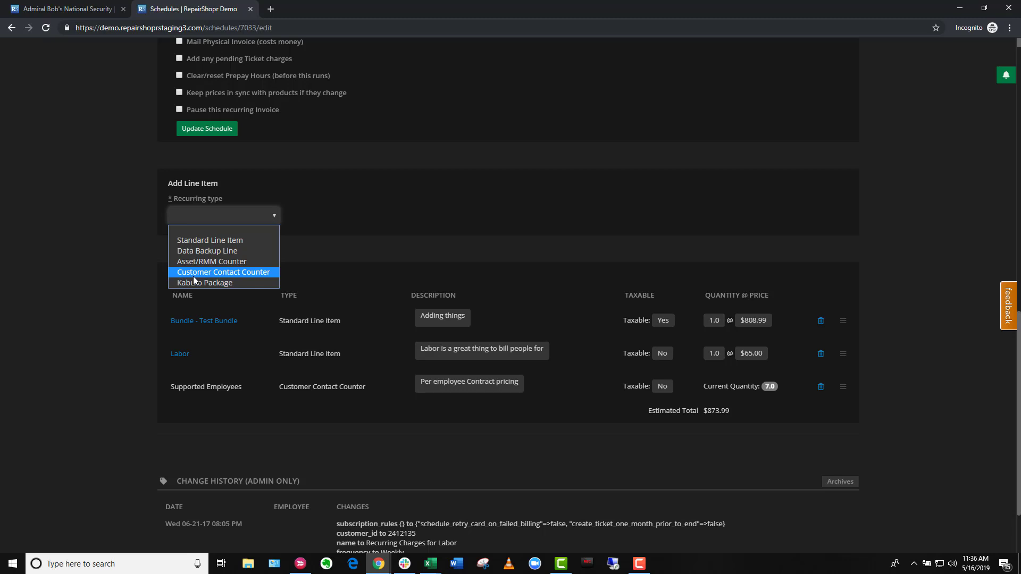
# - Return to the Admiral Bob's National Security overview, show its recurring invoice templates and start a new recurring invoice
pyautogui.click(109, 284)
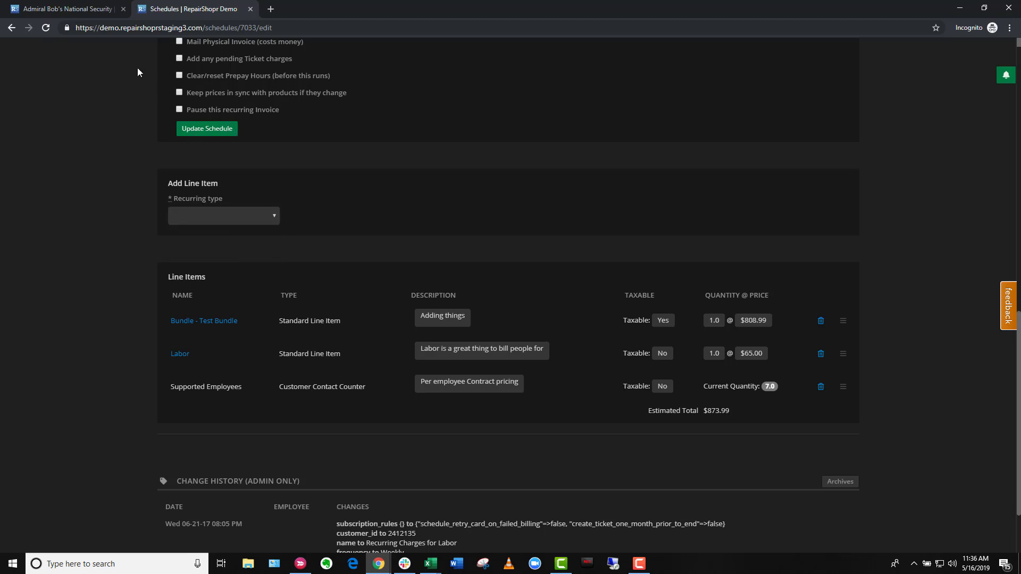
pyautogui.click(86, 12)
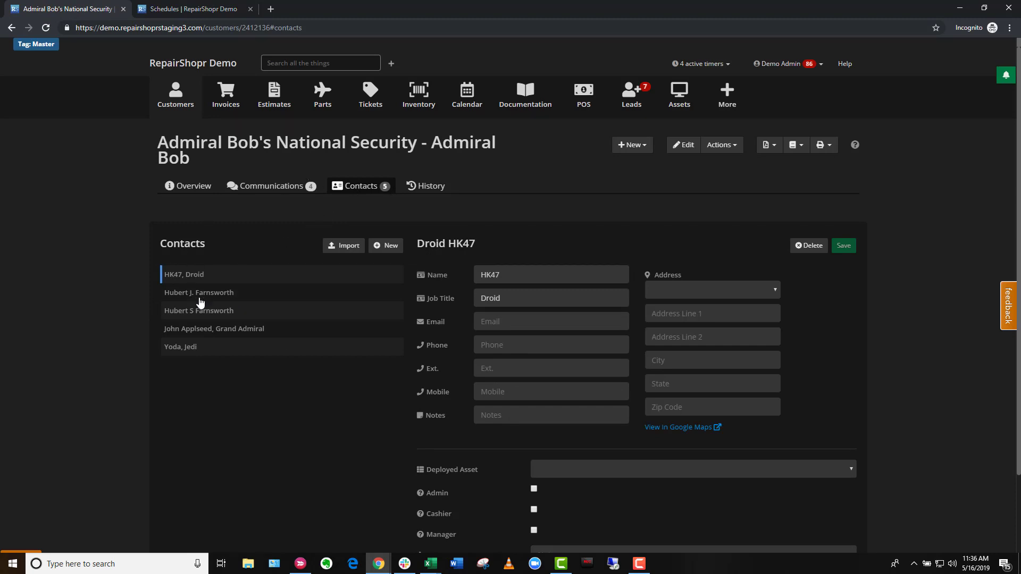
pyautogui.click(180, 189)
pyautogui.scroll(-12, 579, 286)
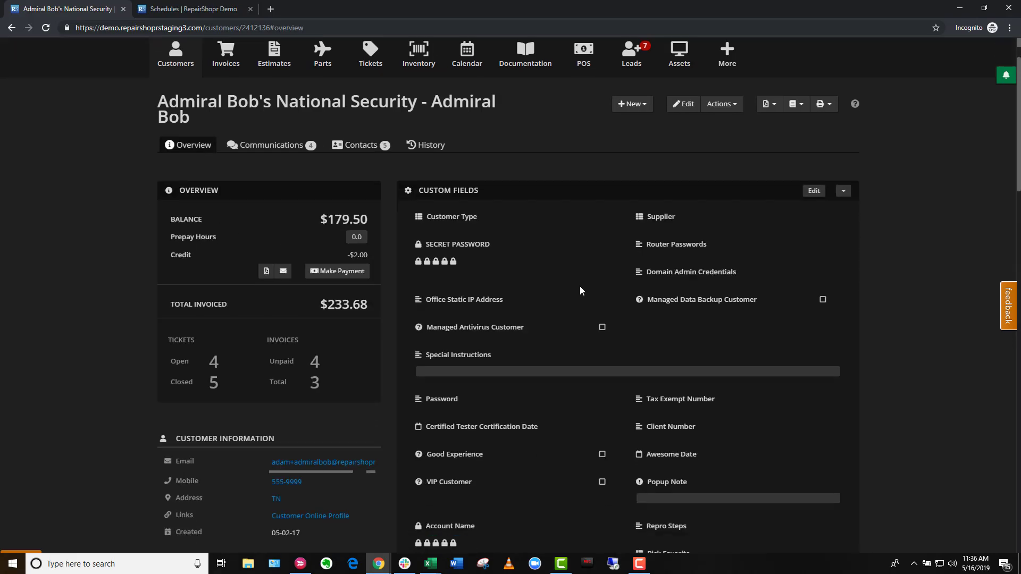
pyautogui.scroll(-6, 646, 291)
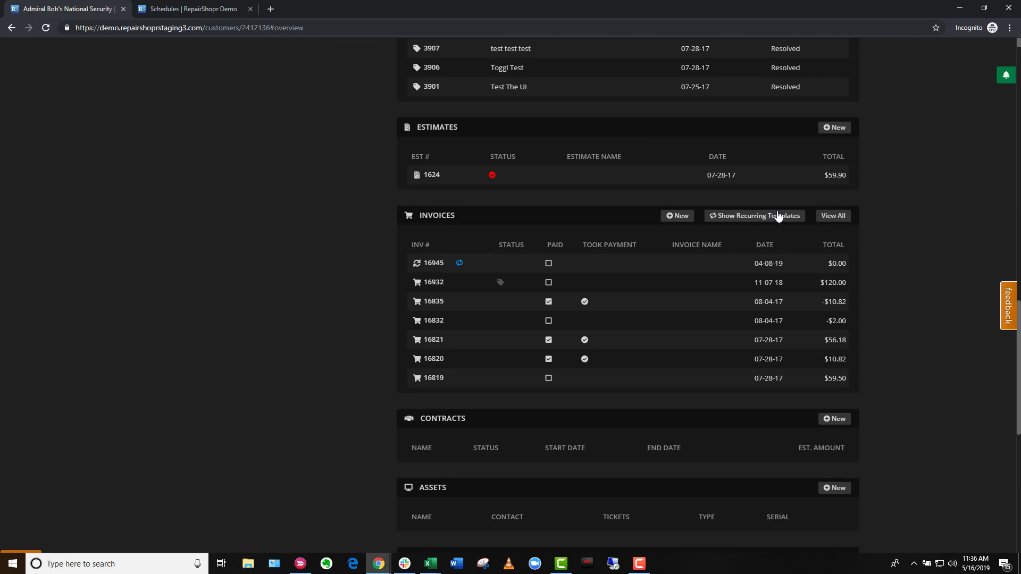
pyautogui.click(778, 215)
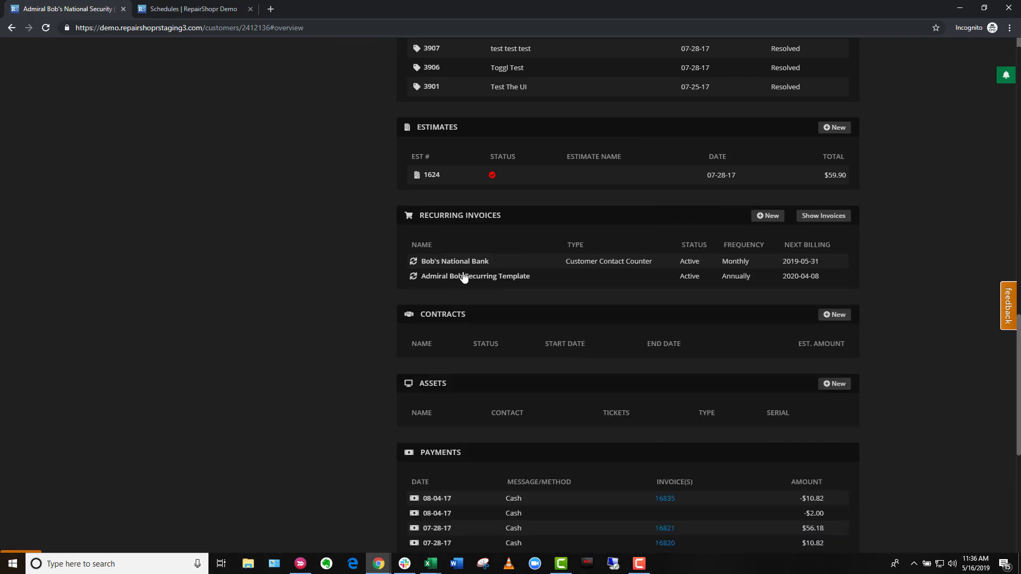
pyautogui.click(762, 224)
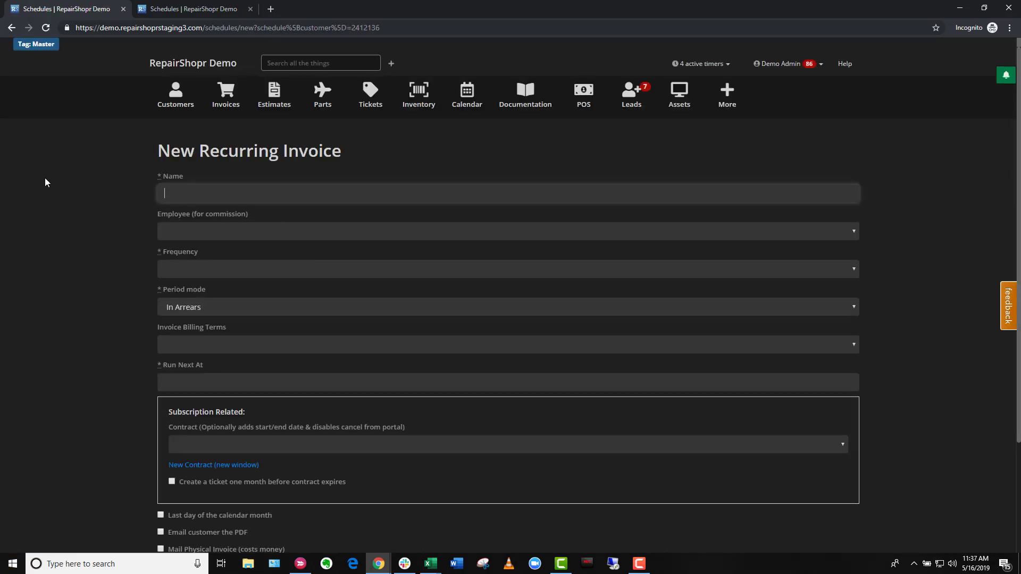
# - Create a recurring invoice schedule named Bob's Bank Invoice with Monthly frequency and the next run on 05-31-2019
pyautogui.write("Bob's Bank Invoice")
pyautogui.click(178, 266)
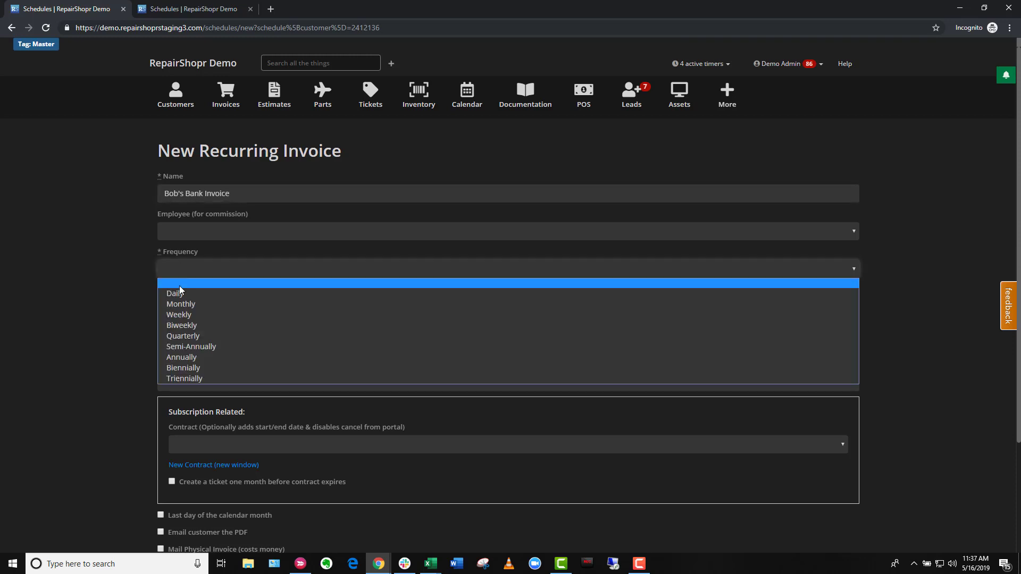
pyautogui.click(181, 304)
pyautogui.scroll(-2, 113, 320)
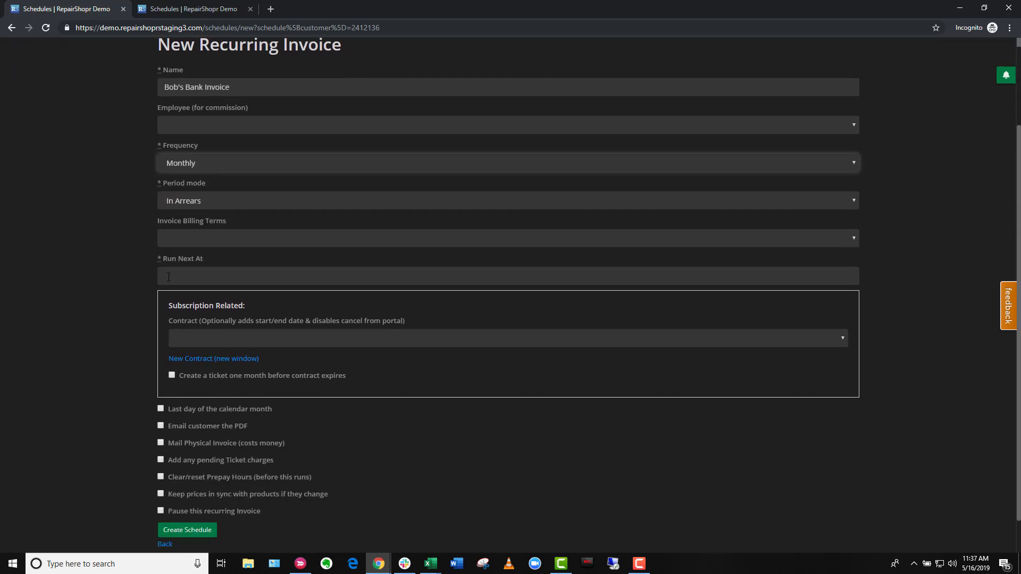
pyautogui.click(169, 277)
pyautogui.click(241, 405)
pyautogui.scroll(-1, 104, 344)
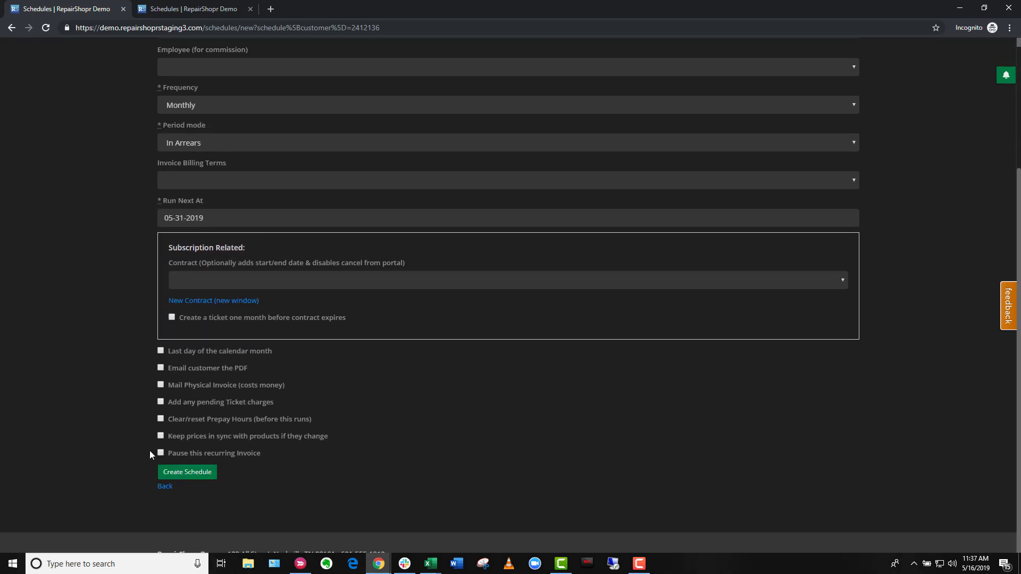
pyautogui.click(192, 472)
# - Start a new line item on the schedule with the recurring type Customer Contact Counter
pyautogui.scroll(-5, 126, 373)
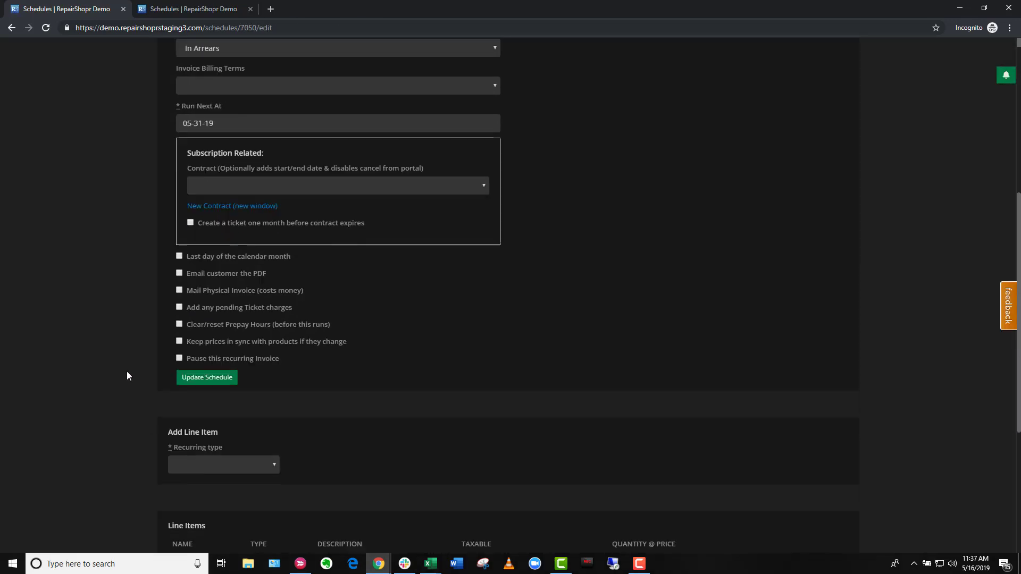
pyautogui.scroll(-4, 127, 376)
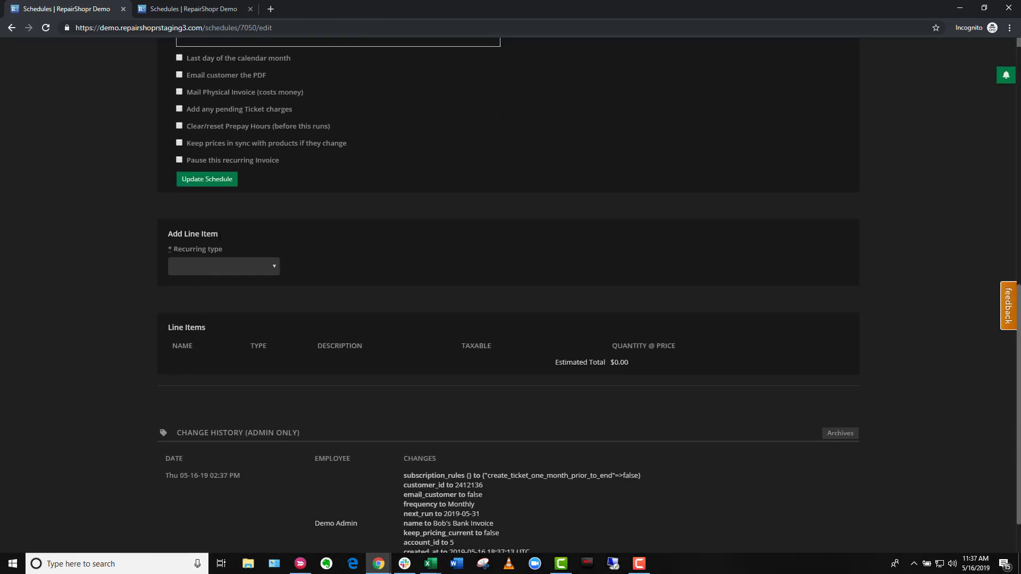
pyautogui.click(217, 266)
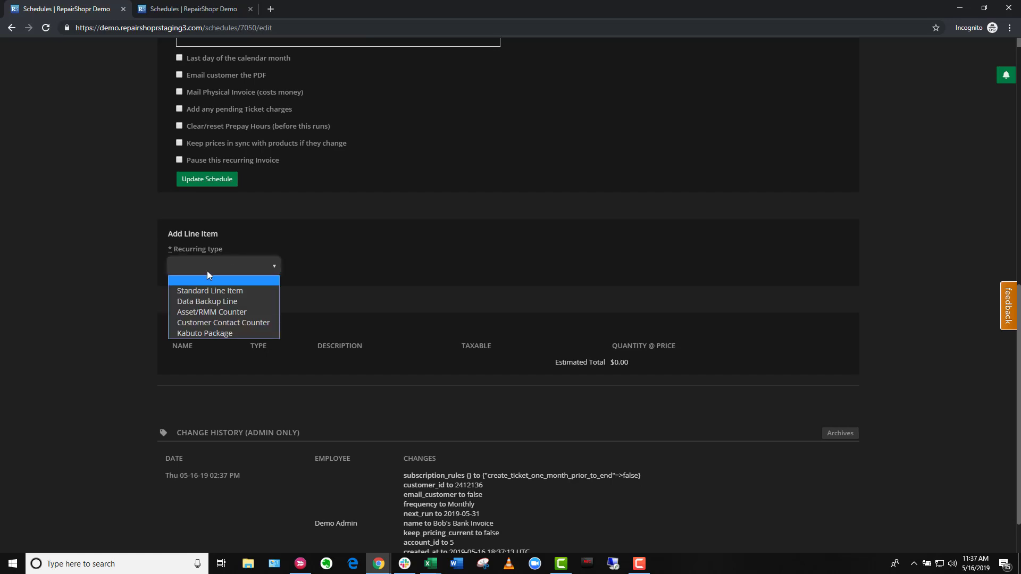
pyautogui.click(250, 324)
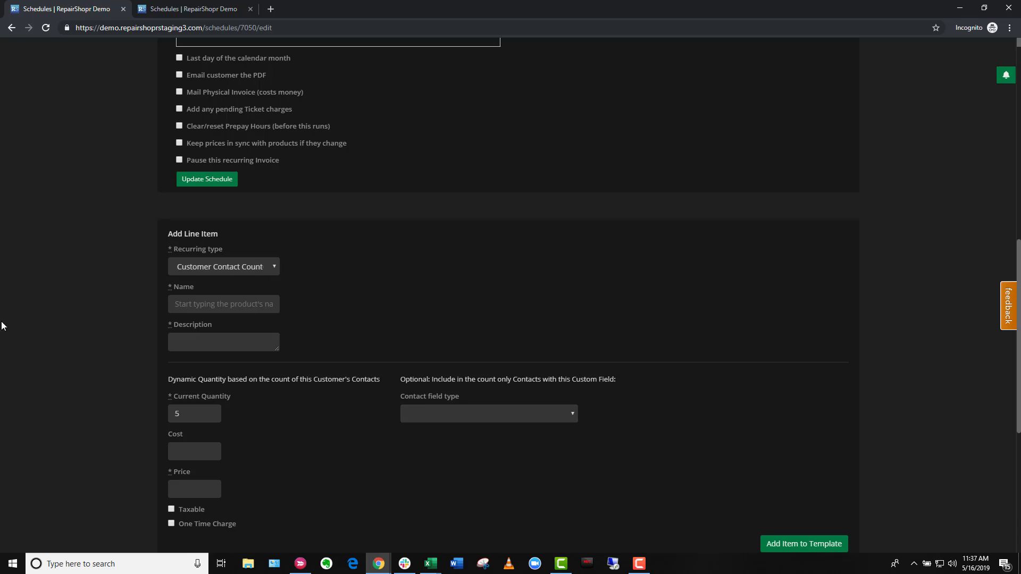
pyautogui.press('Tab')
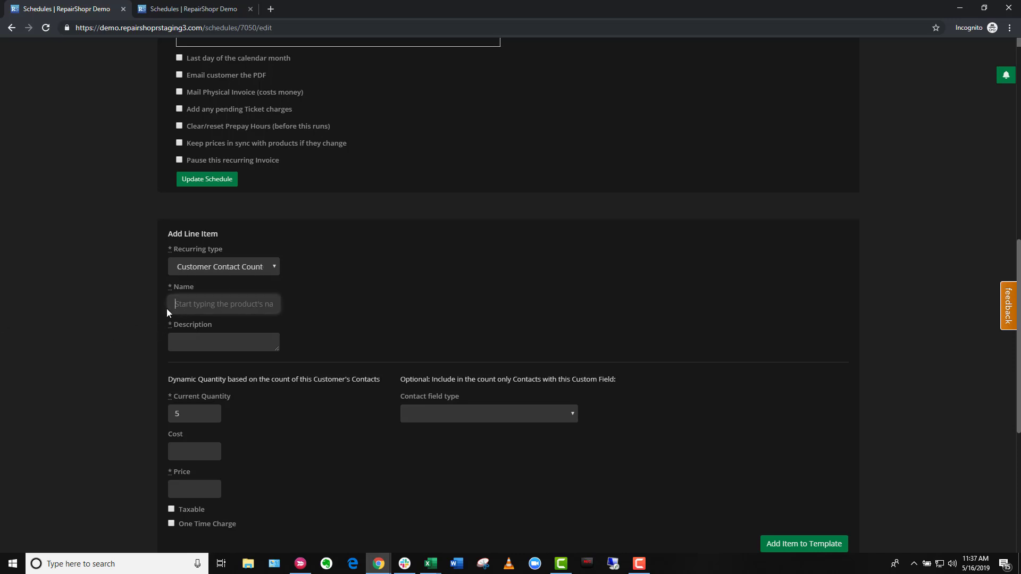
pyautogui.write('labor')
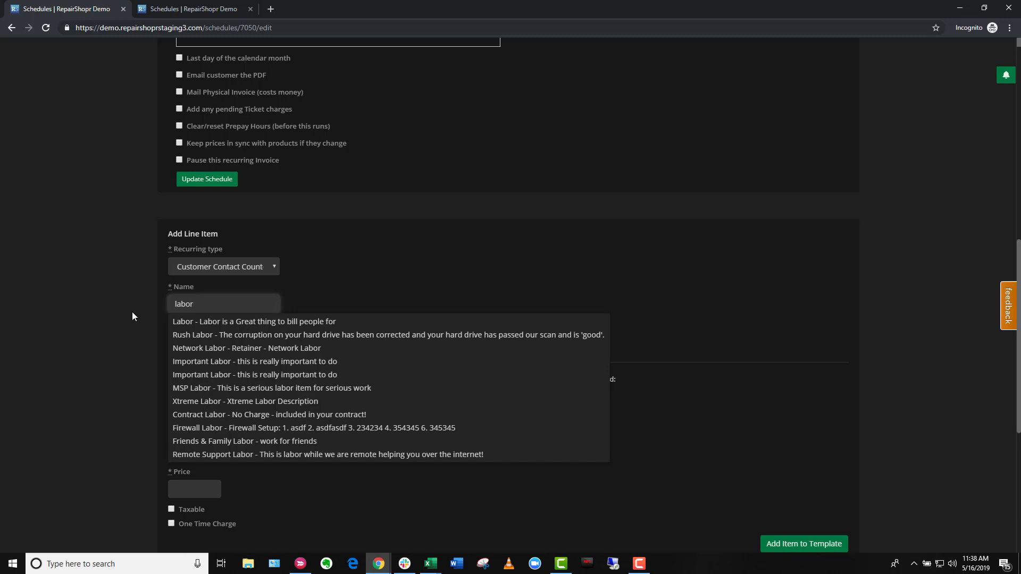
pyautogui.press('BackSpace')
pyautogui.press('BackSpace')
pyautogui.press('BackSpace')
pyautogui.press('BackSpace')
pyautogui.press('BackSpace')
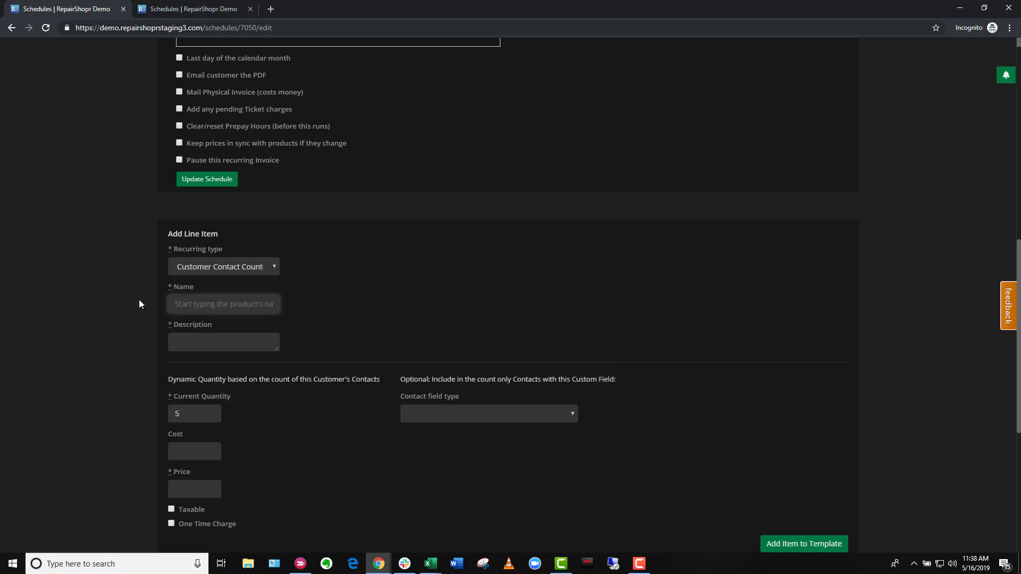
# - Name the line item Per Employee Support Billing and copy the same text into its description
pyautogui.write('Per Employe')
pyautogui.write('e (#)')
pyautogui.press('BackSpace')
pyautogui.press('BackSpace')
pyautogui.press('BackSpace')
pyautogui.write('Support Billing')
pyautogui.hotkey('ctrl', 'a')
pyautogui.hotkey('ctrl', 'c')
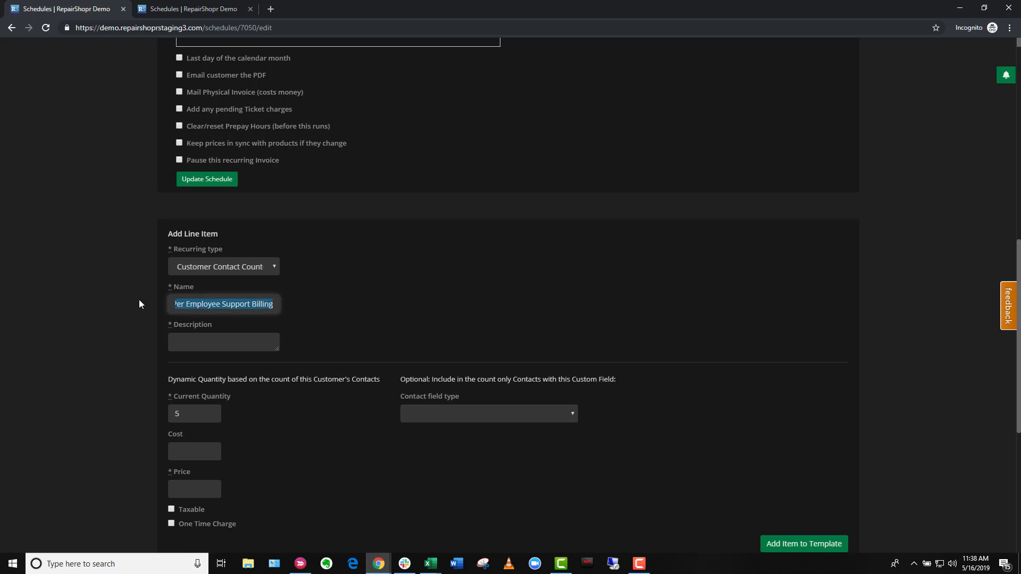
pyautogui.press('Tab')
pyautogui.hotkey('ctrl', 'v')
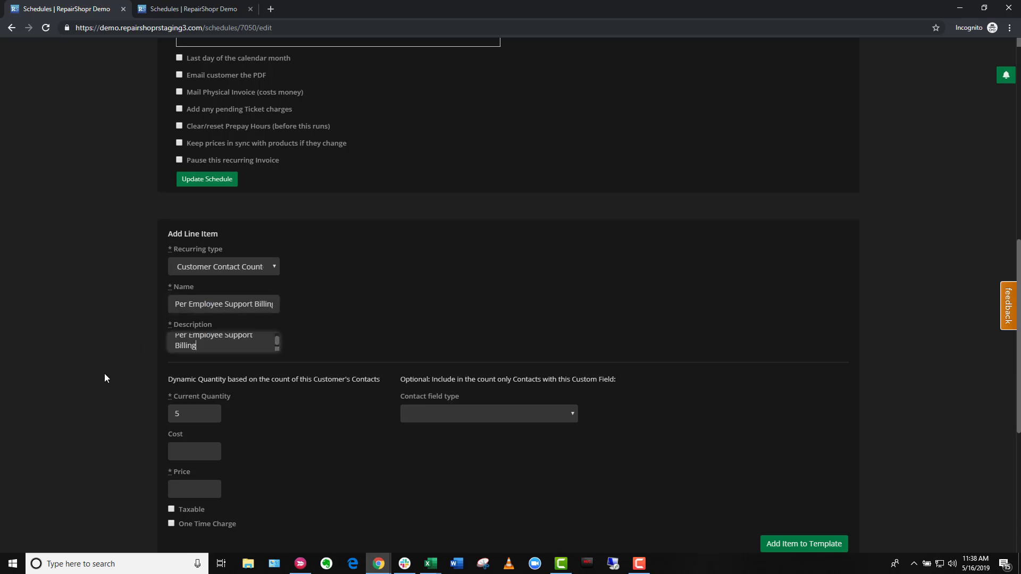
# - Set the line item's cost to 1.00 and price to 50.00, and mark it as taxable
pyautogui.scroll(-2, 136, 380)
pyautogui.doubleClick(175, 305)
pyautogui.press('BackSpace')
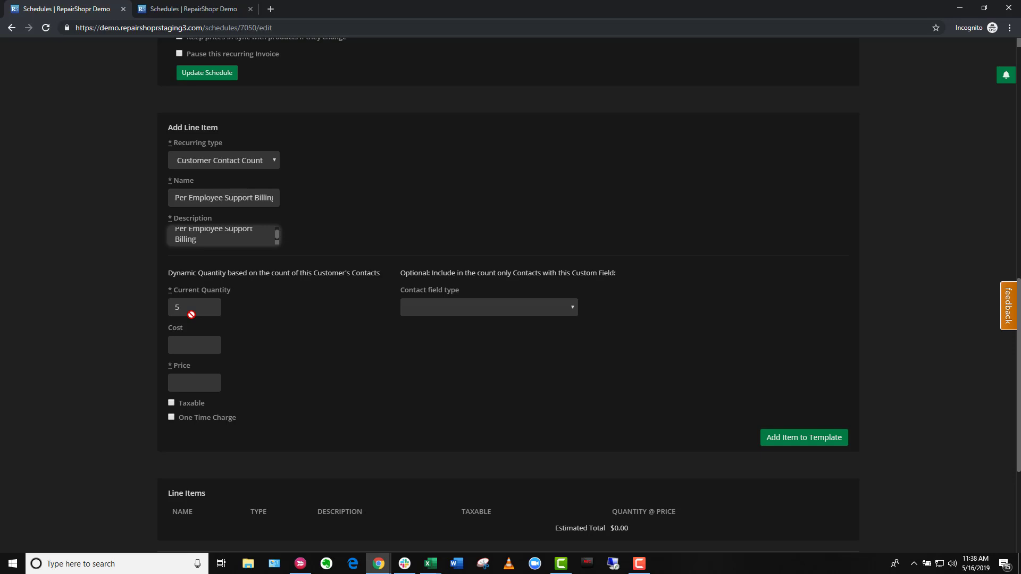
pyautogui.click(182, 346)
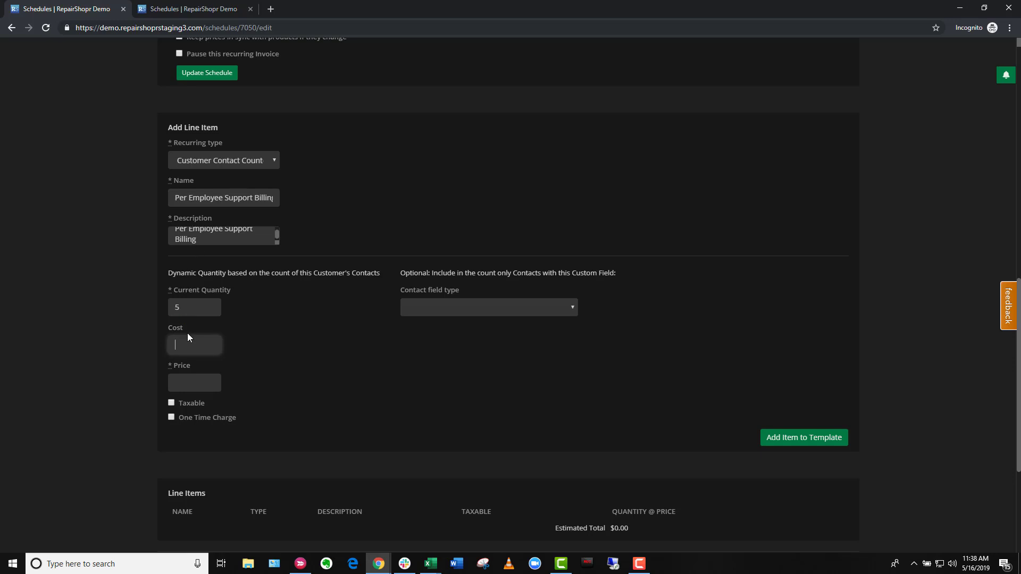
pyautogui.write('1.00')
pyautogui.click(182, 381)
pyautogui.write('50.00')
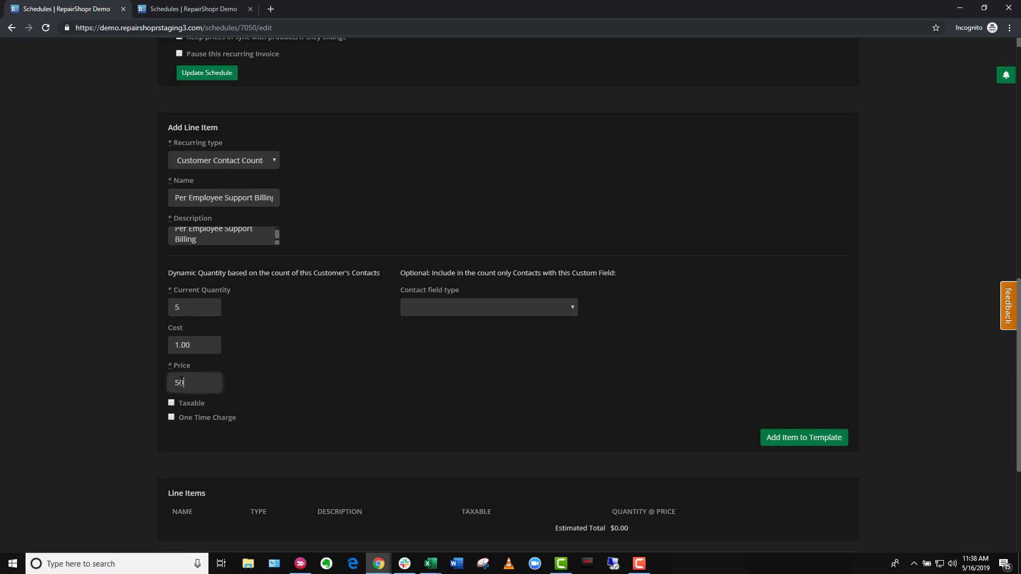
pyautogui.click(148, 402)
pyautogui.click(171, 403)
# - Check the contact field type choices, leave that filter blank and add the line item to the template
pyautogui.click(457, 314)
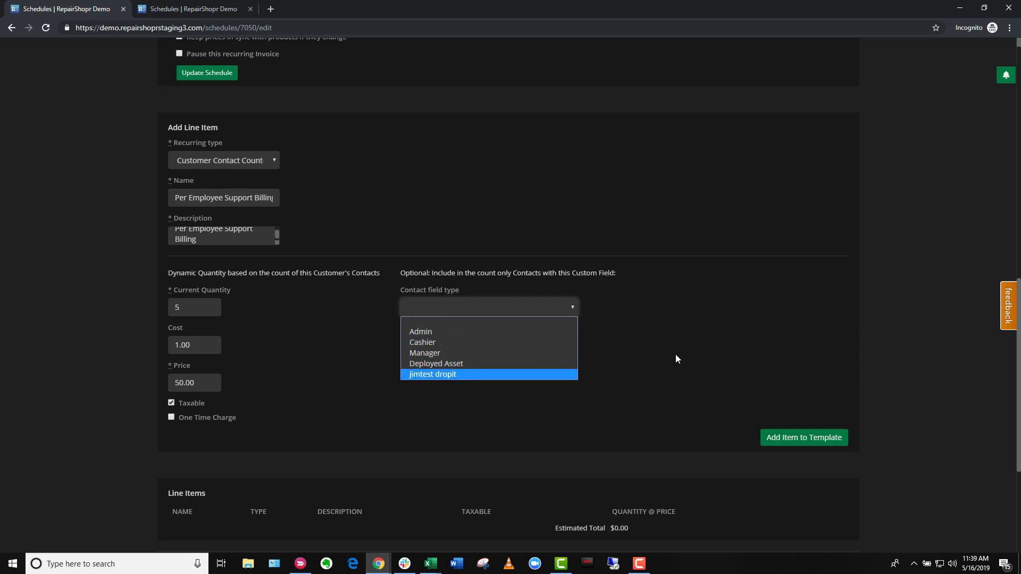
pyautogui.click(474, 311)
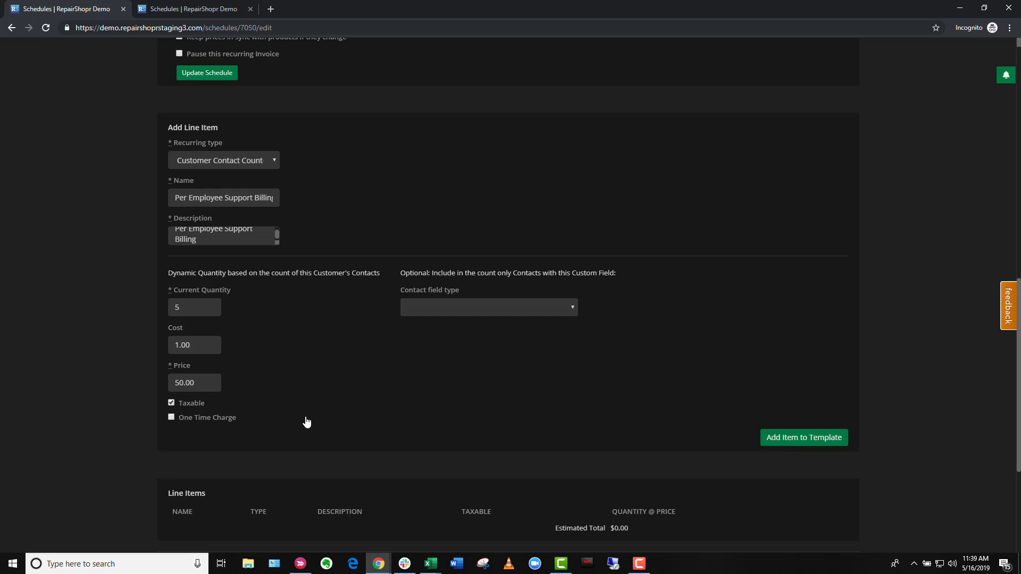
pyautogui.press('F5')
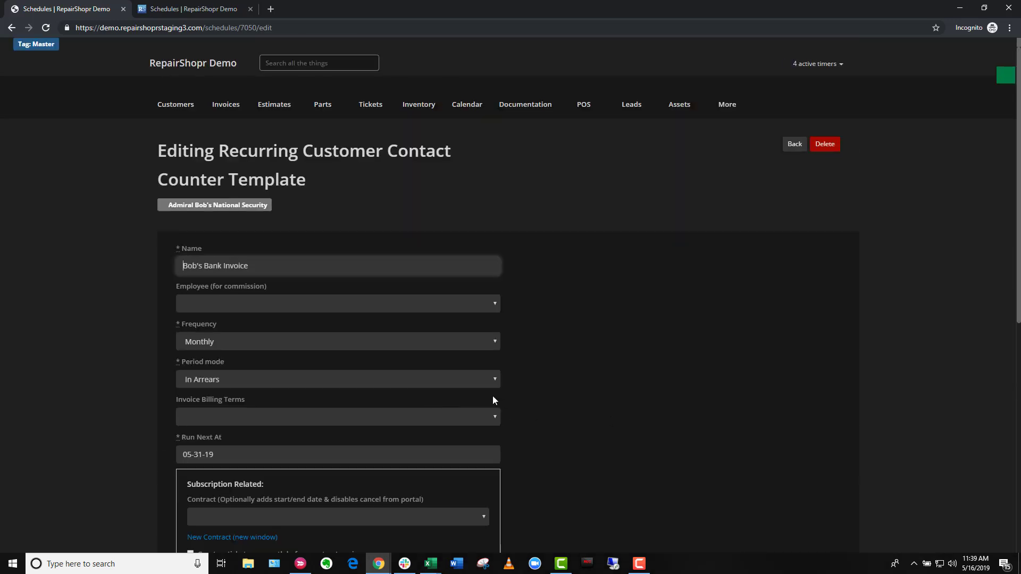
pyautogui.scroll(-15, 587, 350)
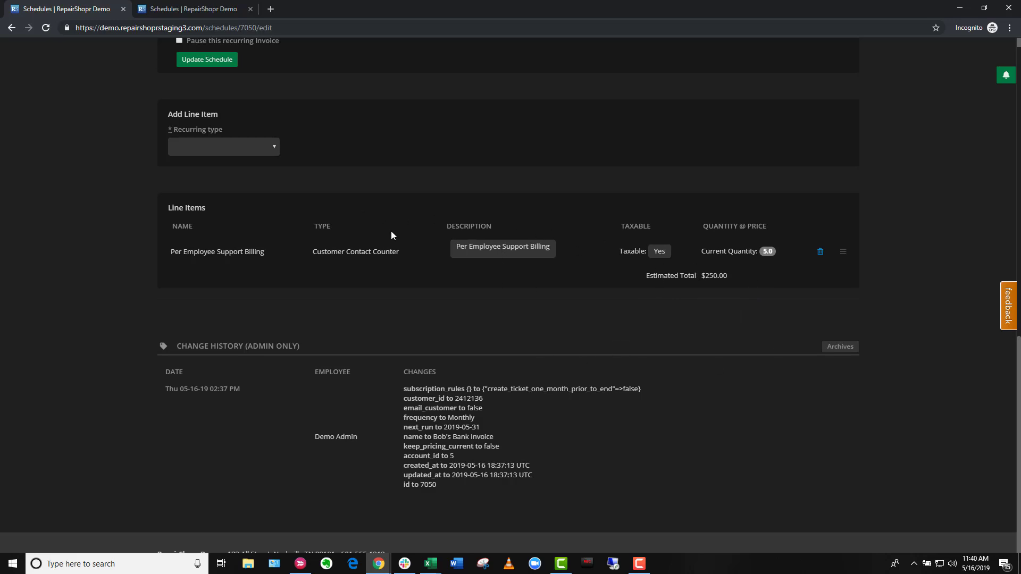
# - Open the invoice's customer in a new browser tab and view its contacts with their custom fields
pyautogui.scroll(9, 391, 231)
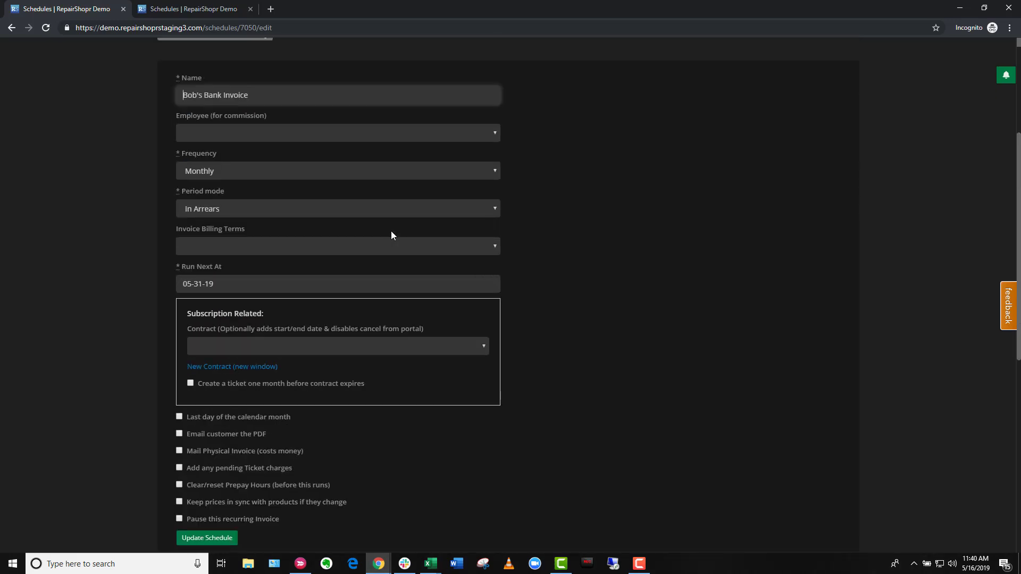
pyautogui.scroll(4, 624, 286)
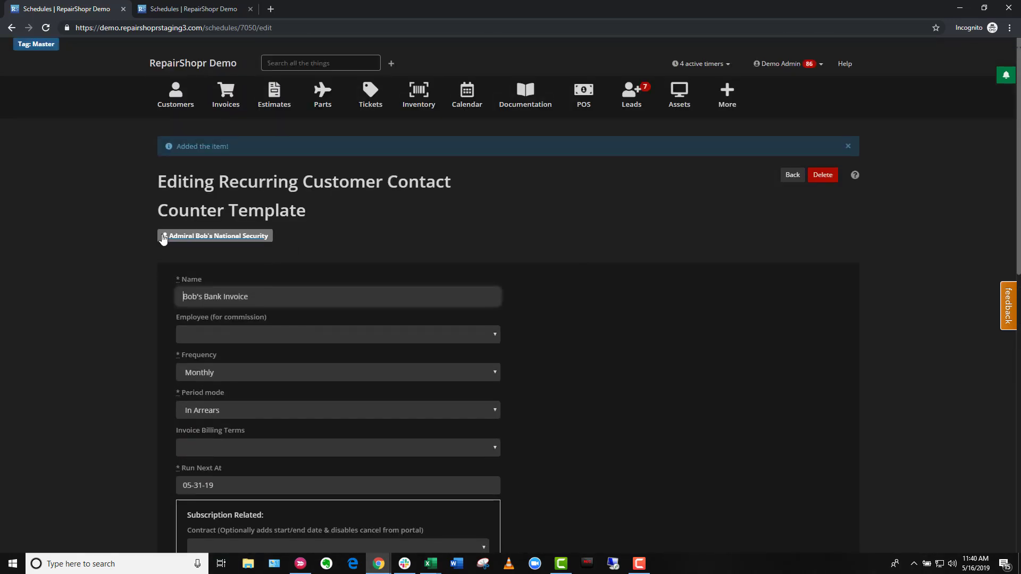
pyautogui.rightClick(238, 240)
pyautogui.click(263, 246)
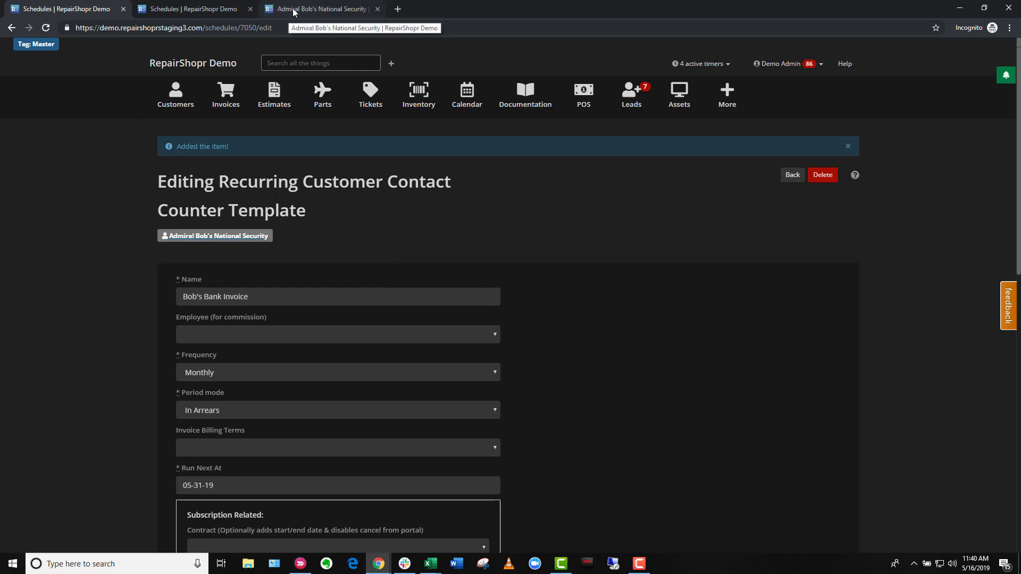
pyautogui.click(293, 10)
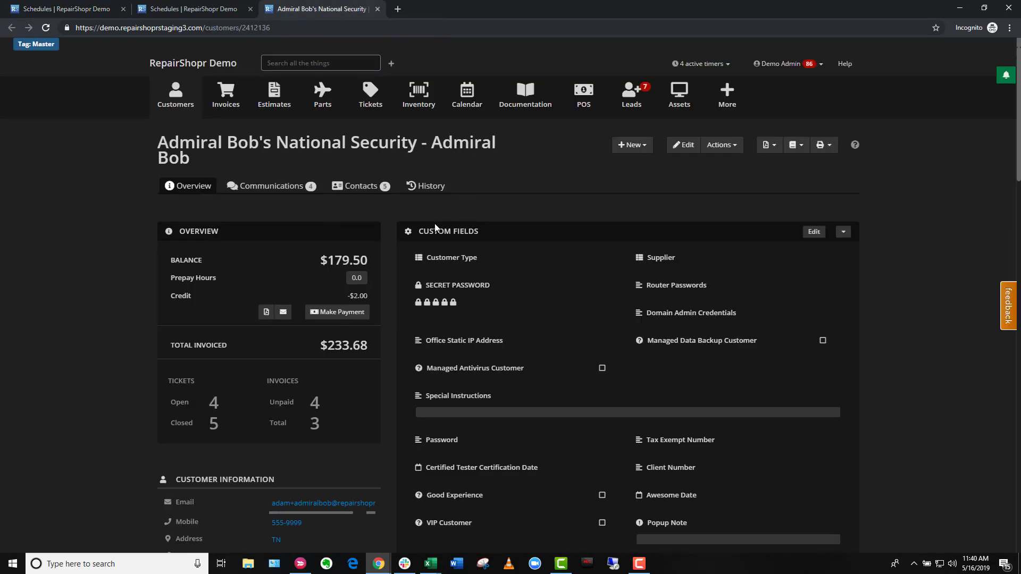
pyautogui.click(371, 190)
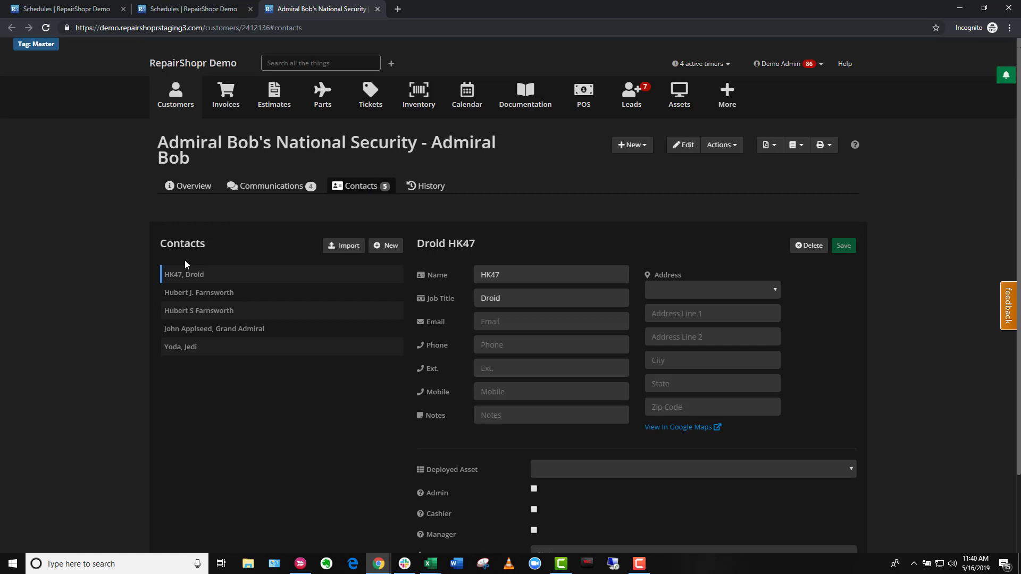
pyautogui.scroll(-1, 184, 266)
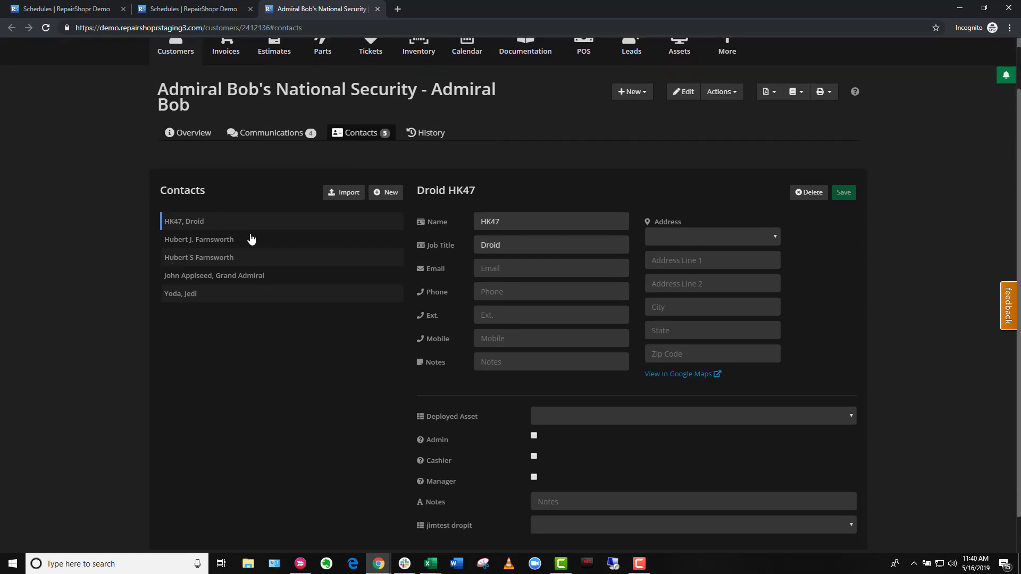
pyautogui.scroll(-1, 297, 271)
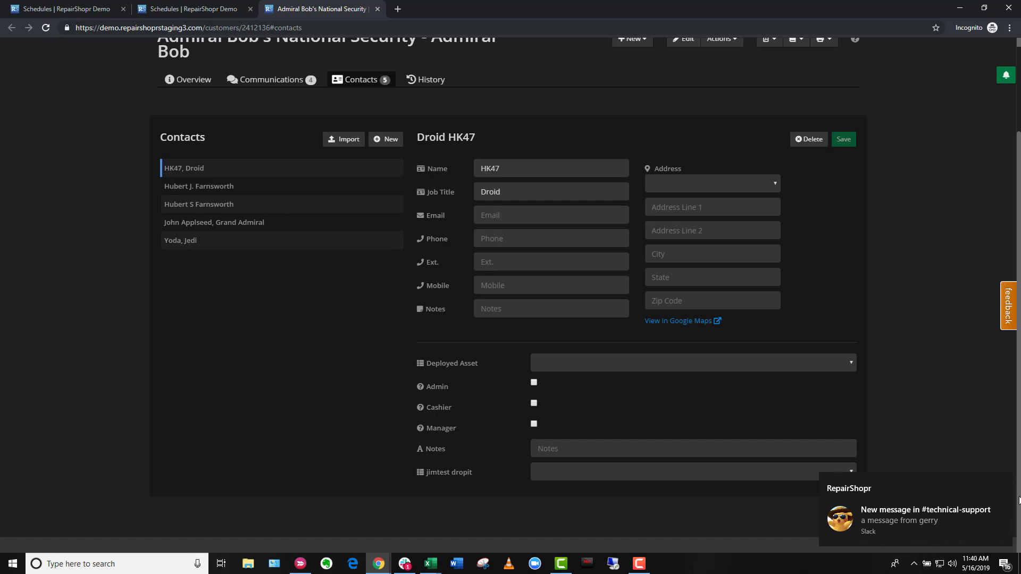
pyautogui.click(1004, 482)
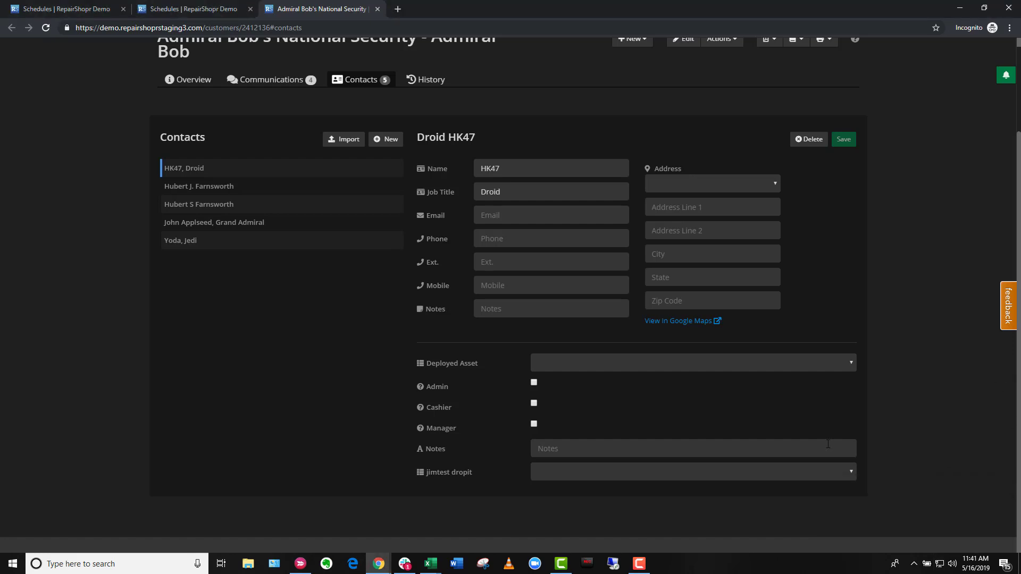